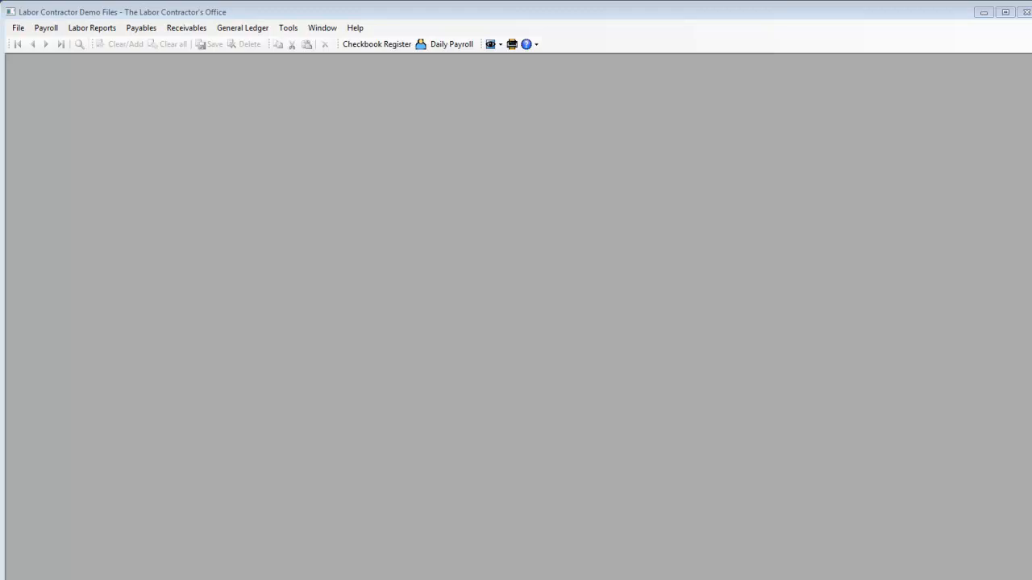
Step: Open the Payroll Tax Reports Control Center and load the quarter closing for Q4 of year 2012
left_click(32, 28)
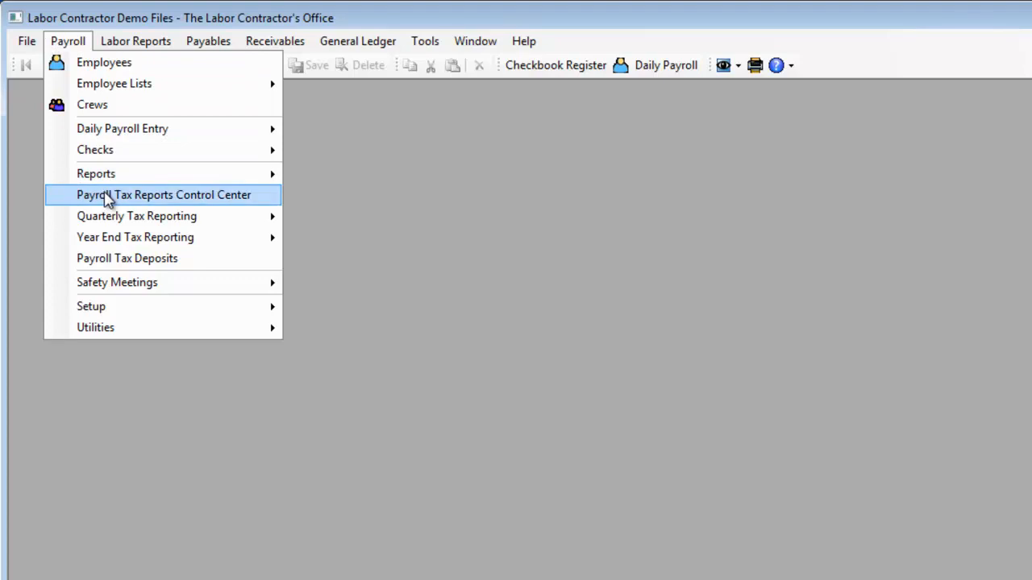
left_click(107, 197)
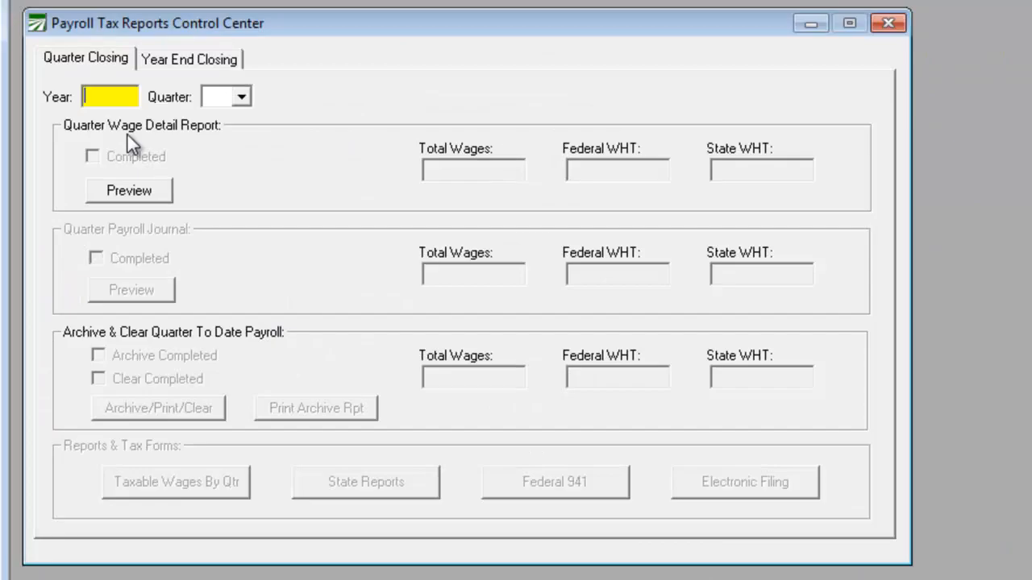
type("2012")
key("Tab")
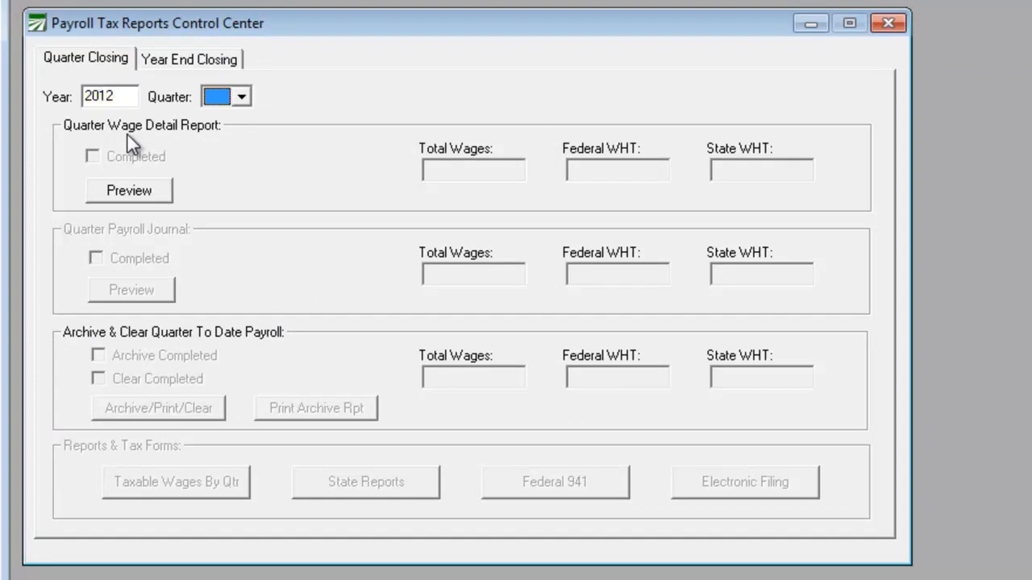
key("alt+Down")
key("Down")
key("Down")
key("Down")
key("Down")
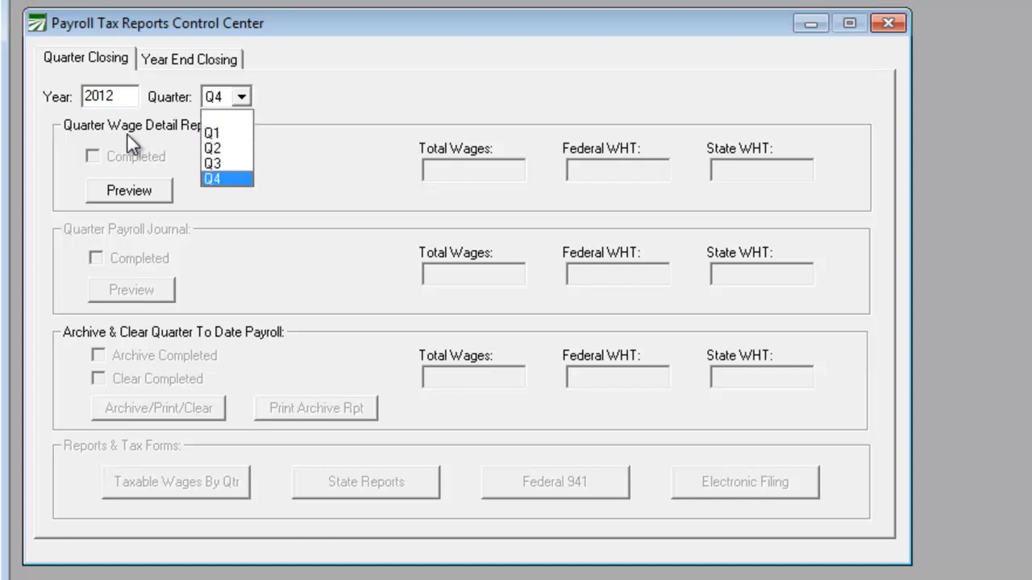
key("Return")
key("Tab")
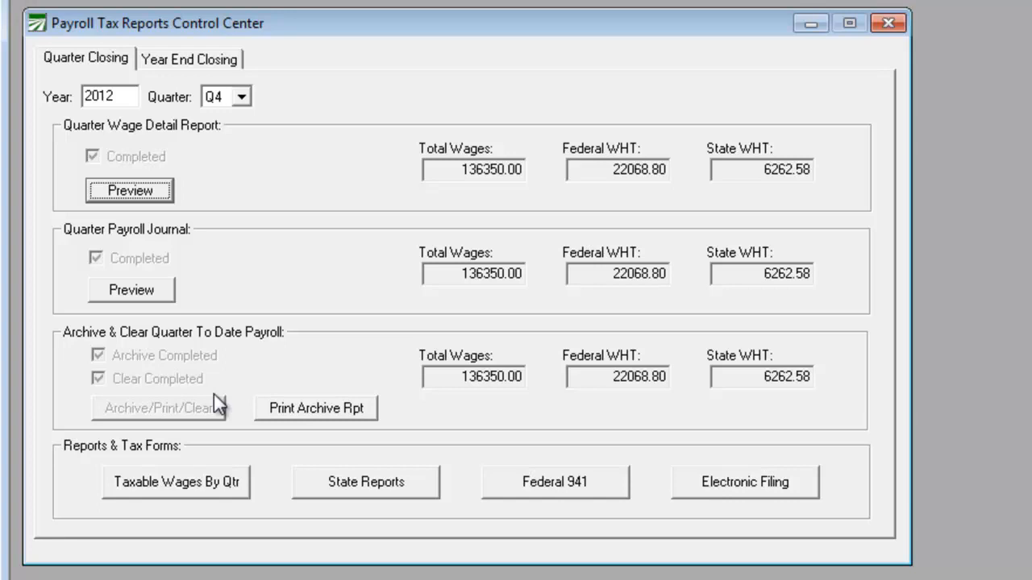
Step: From the quarterly state report, list the payments to the Employment Development Department with the ending date extended to 1/31/2013
left_click(340, 481)
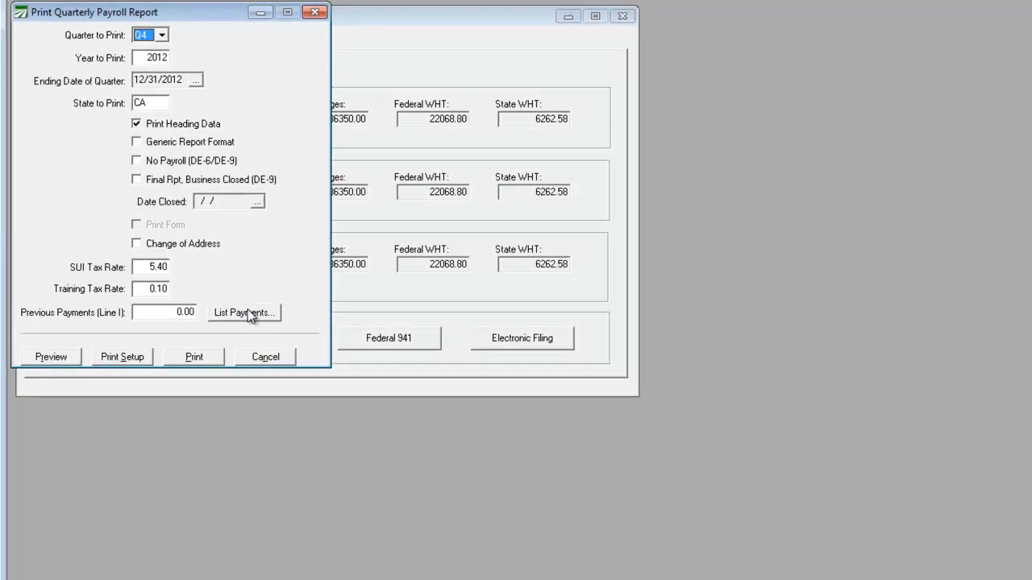
left_click(247, 313)
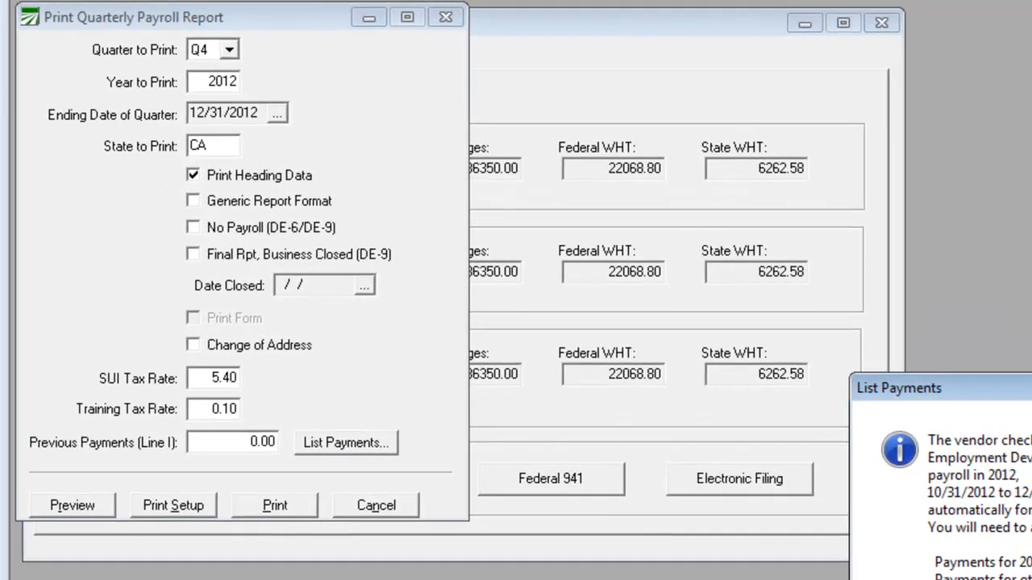
left_click(927, 472)
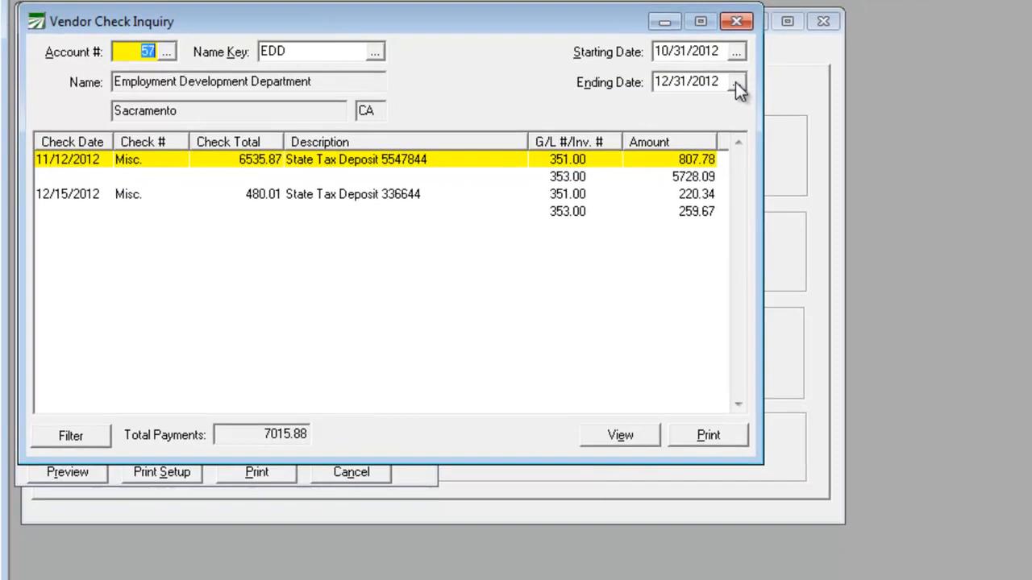
left_click(736, 81)
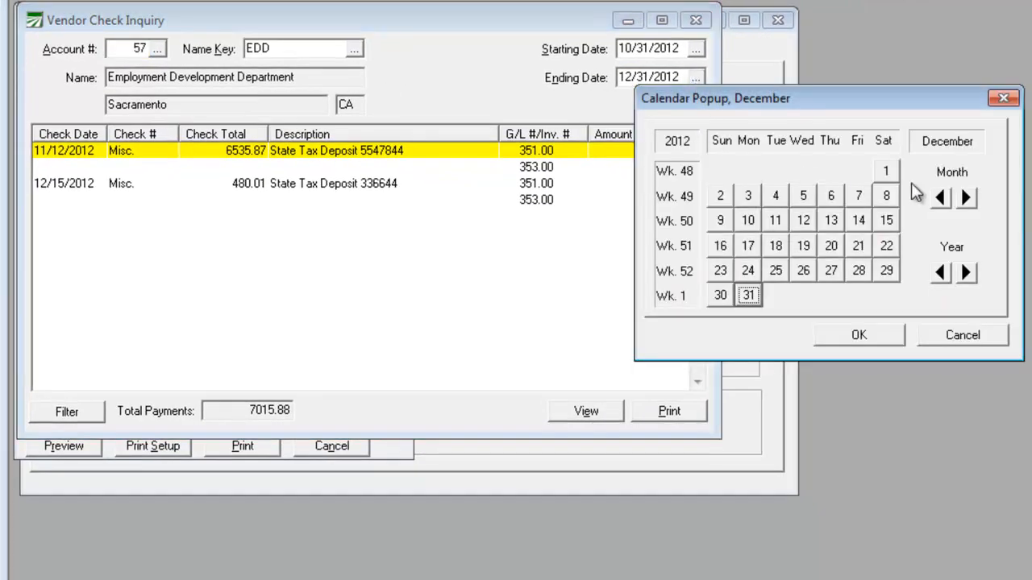
left_click(967, 196)
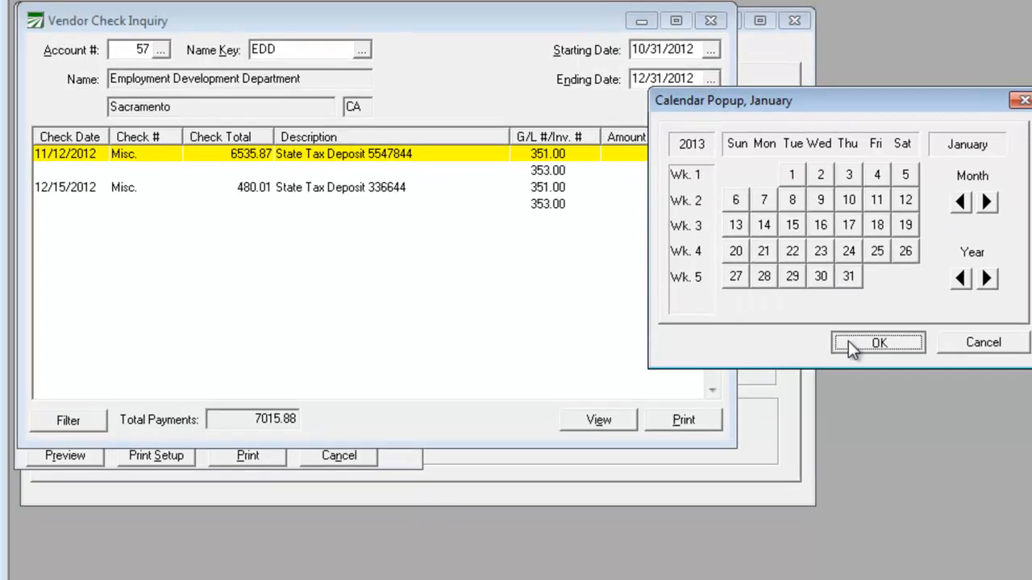
left_click(830, 335)
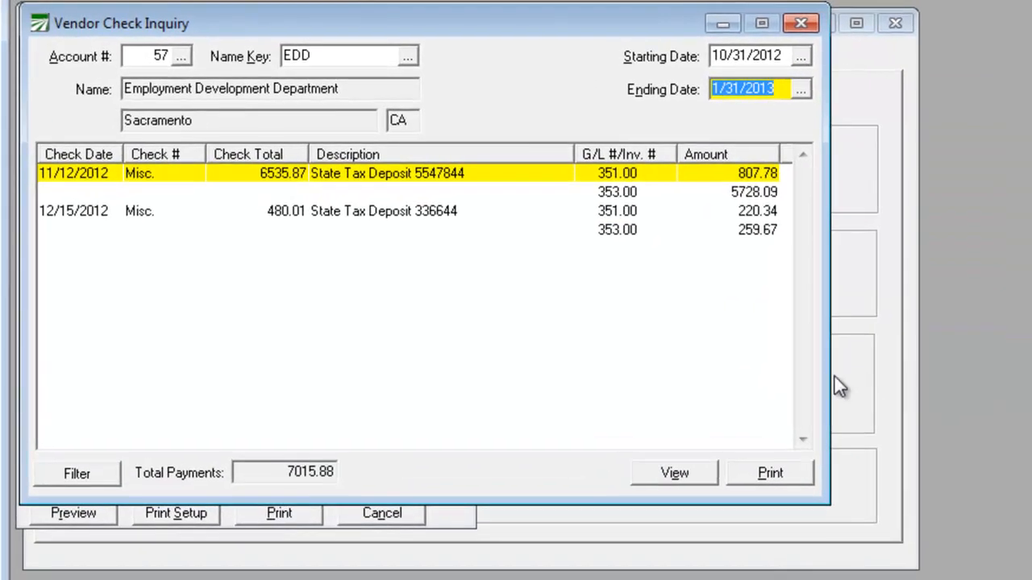
key("Tab")
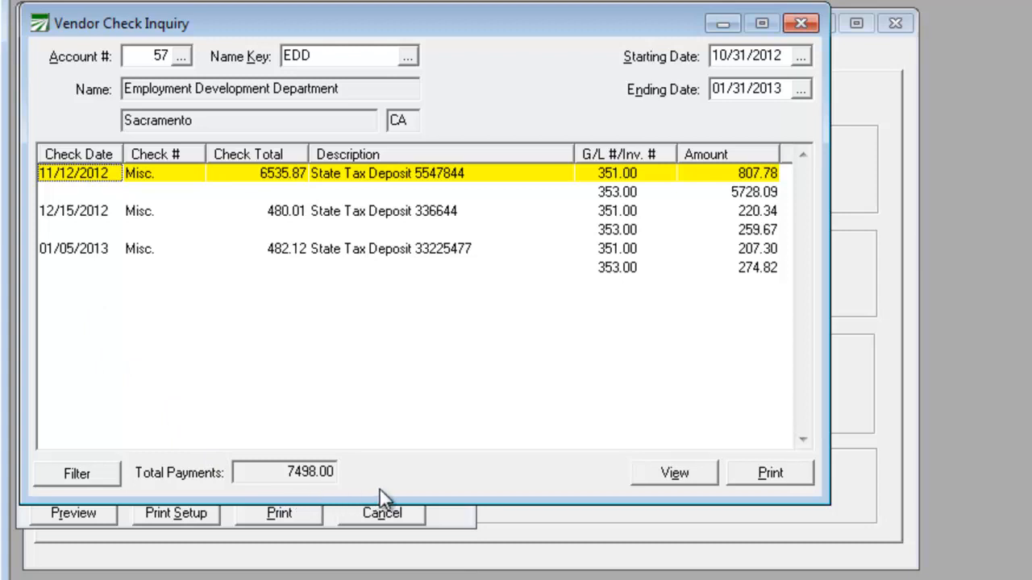
Step: Close the vendor check inquiry and set Previous Payments (Line I) on the state report to 7498
left_click(800, 24)
left_click_drag(254, 449, 293, 447)
type("7498")
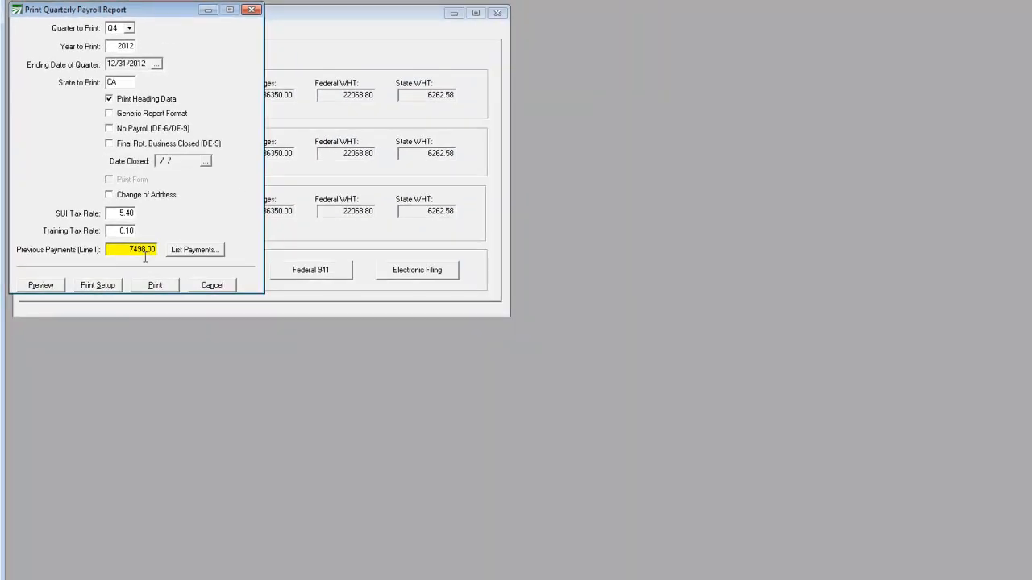
Step: Preview the quarterly state payroll report, review its pages, and close the report setup
left_click(39, 286)
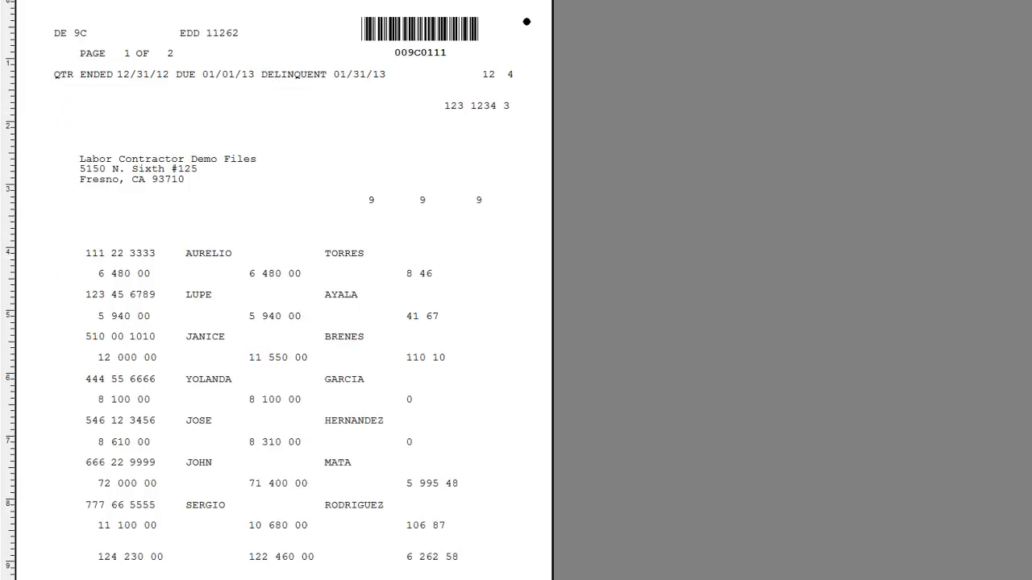
key("Page_Down")
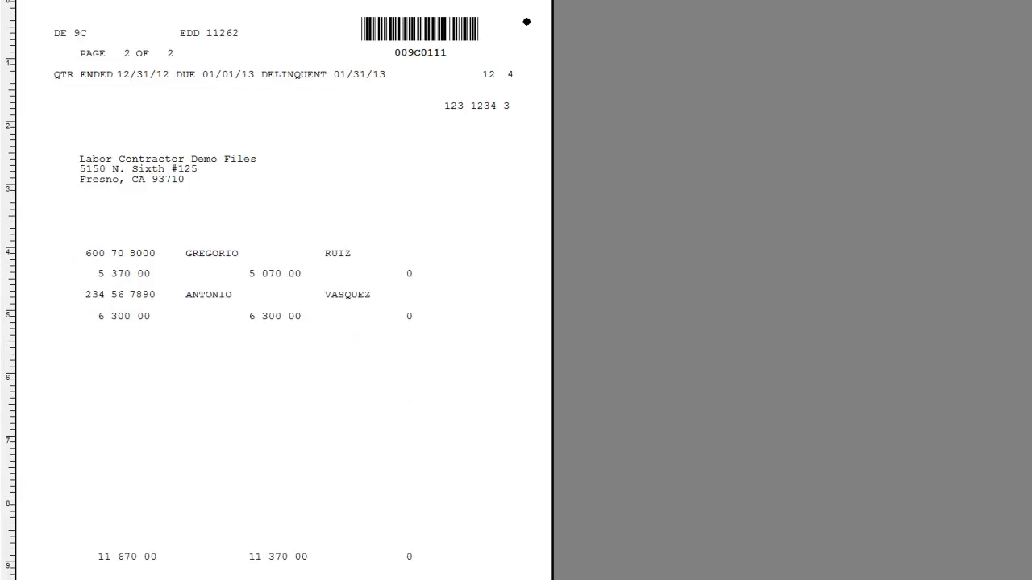
key("Page_Down")
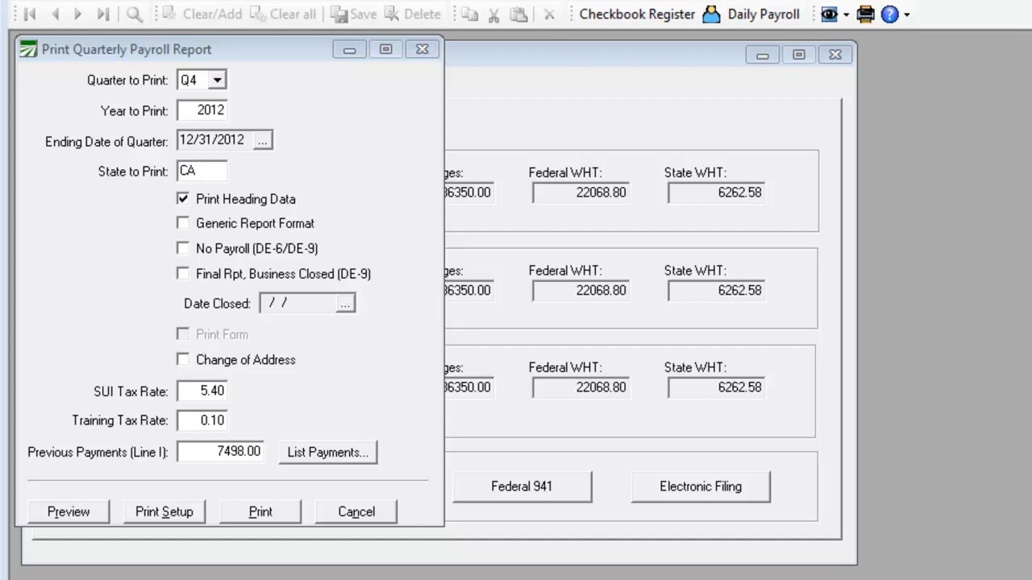
left_click(422, 50)
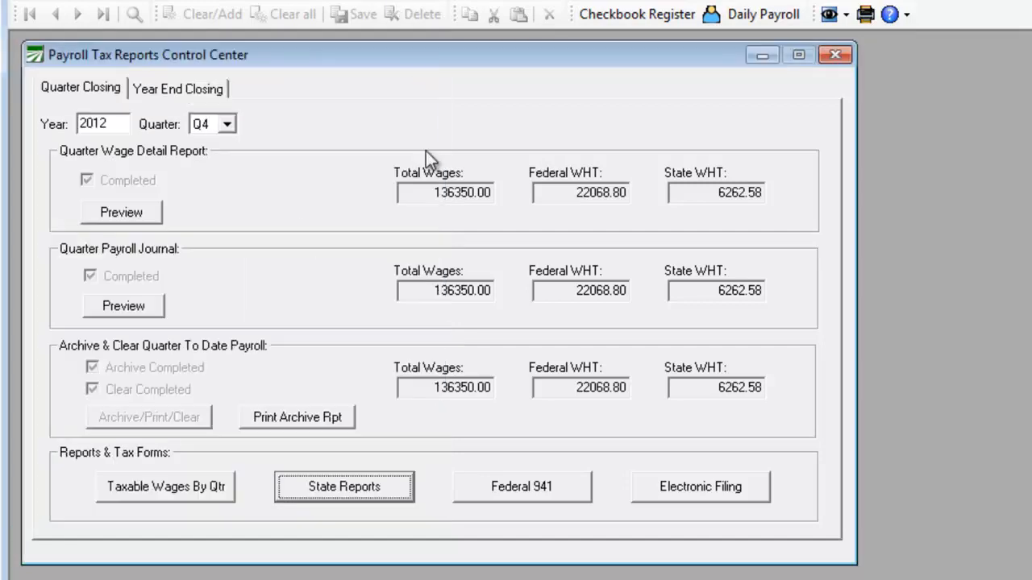
left_click(690, 490)
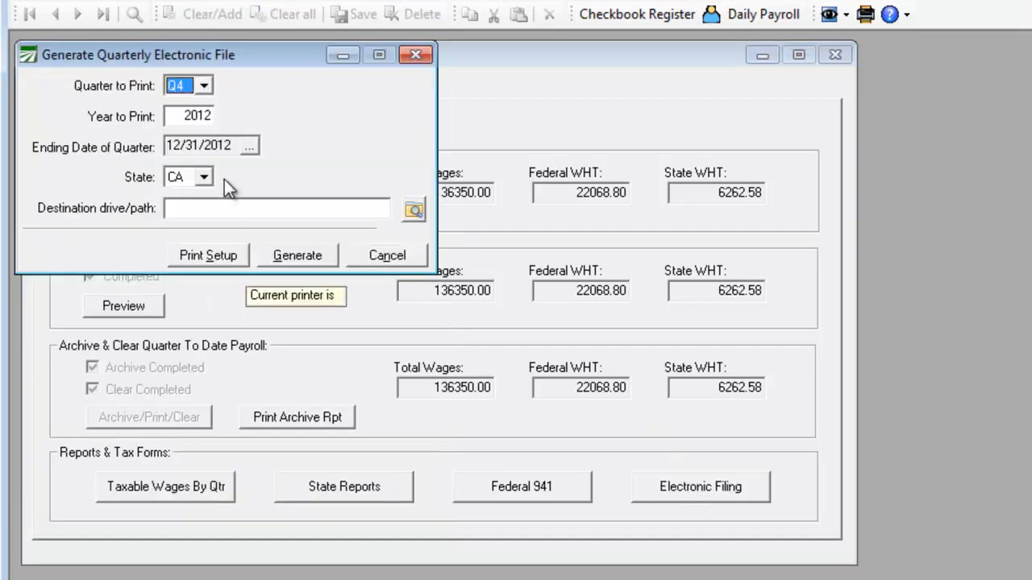
left_click(202, 175)
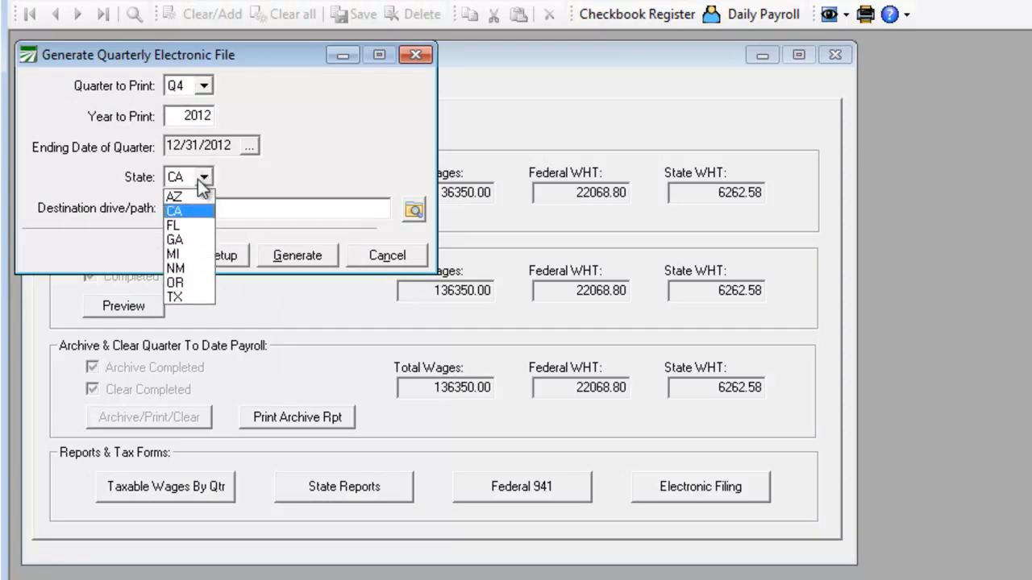
left_click(198, 179)
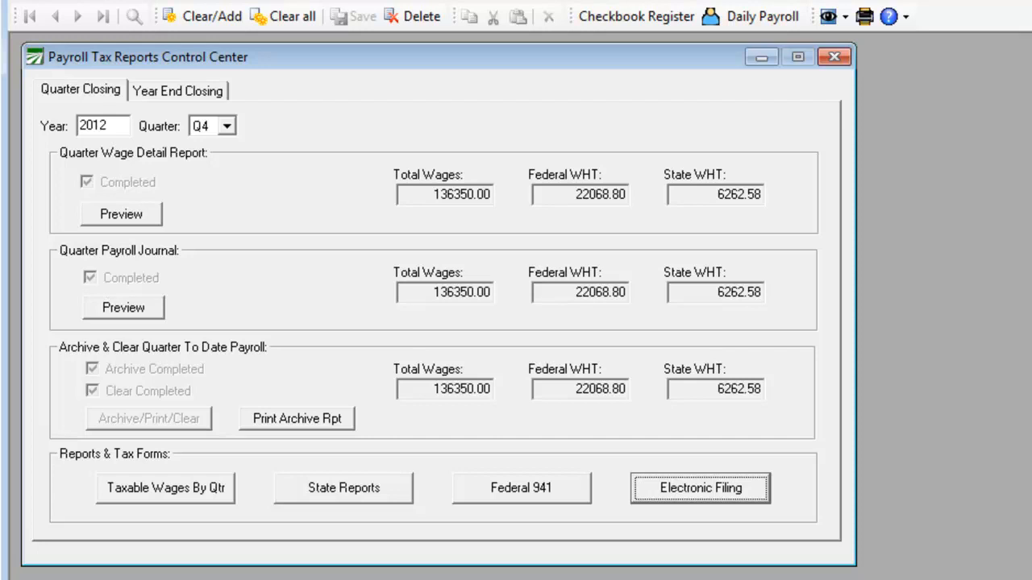
Step: Set up electronic filing for Q4 2012 with state CA and a destination path under C:\Winfarm\LCTEST\MagMedia\2012
left_click(665, 493)
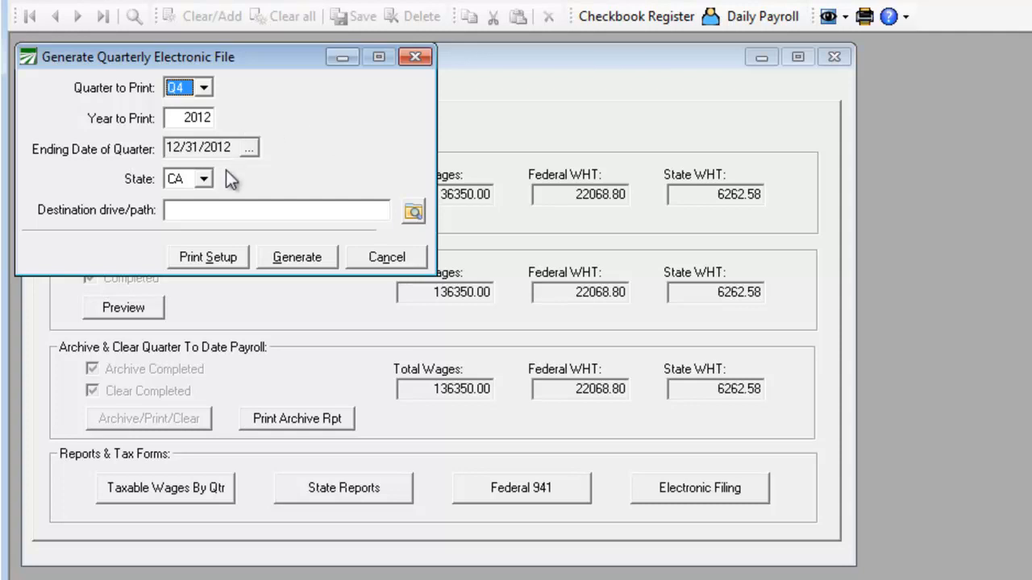
left_click(205, 178)
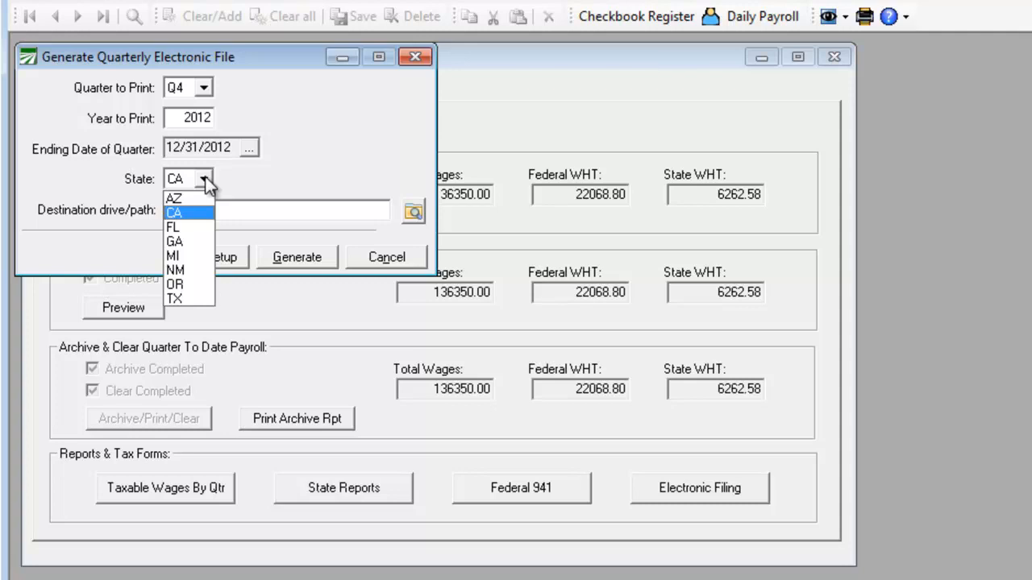
left_click(203, 177)
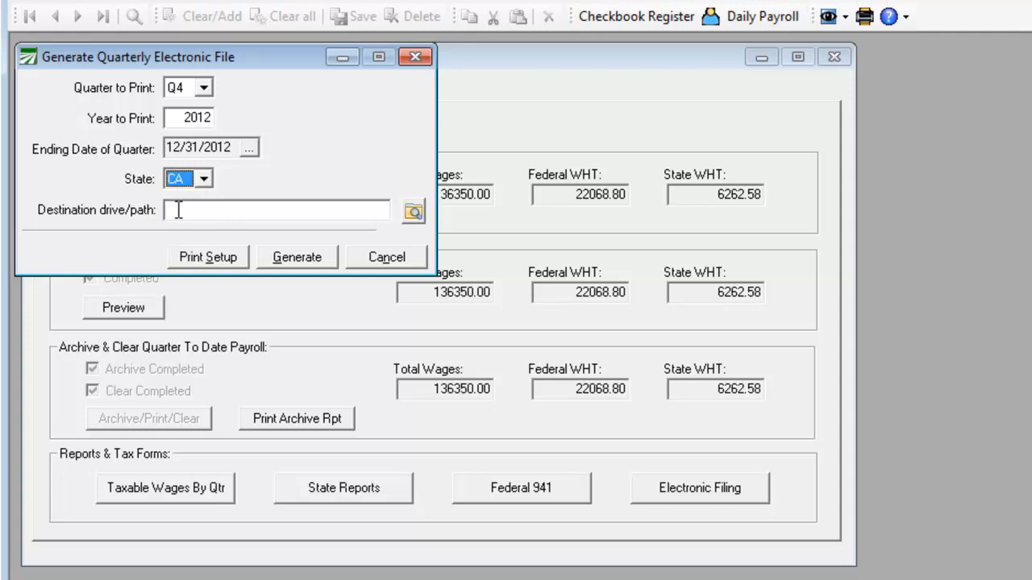
left_click(180, 210)
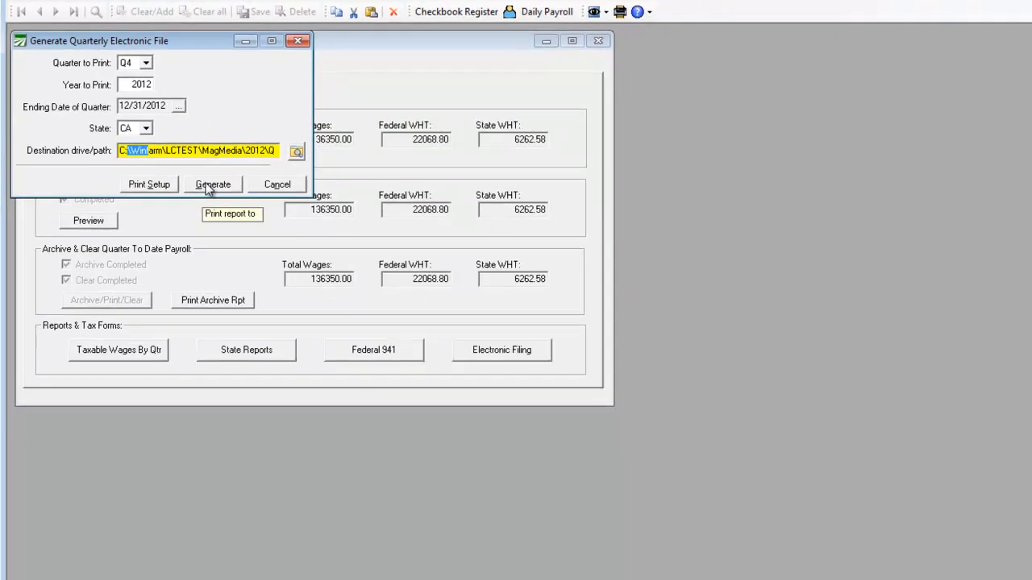
Step: Generate the quarterly electronic file with the existing submitter and employer information, and close the filing dialog
left_click(276, 249)
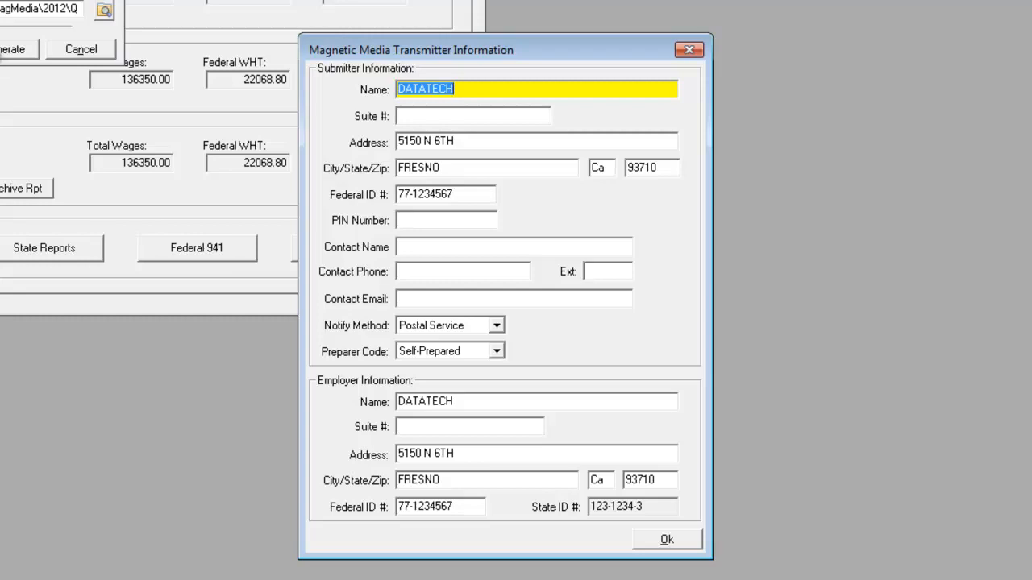
left_click(659, 540)
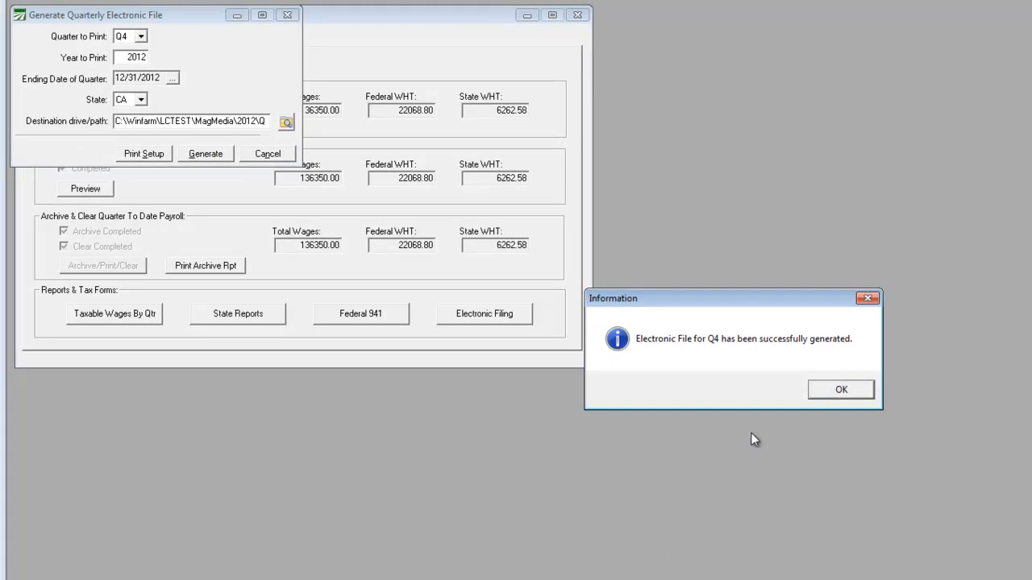
left_click(840, 390)
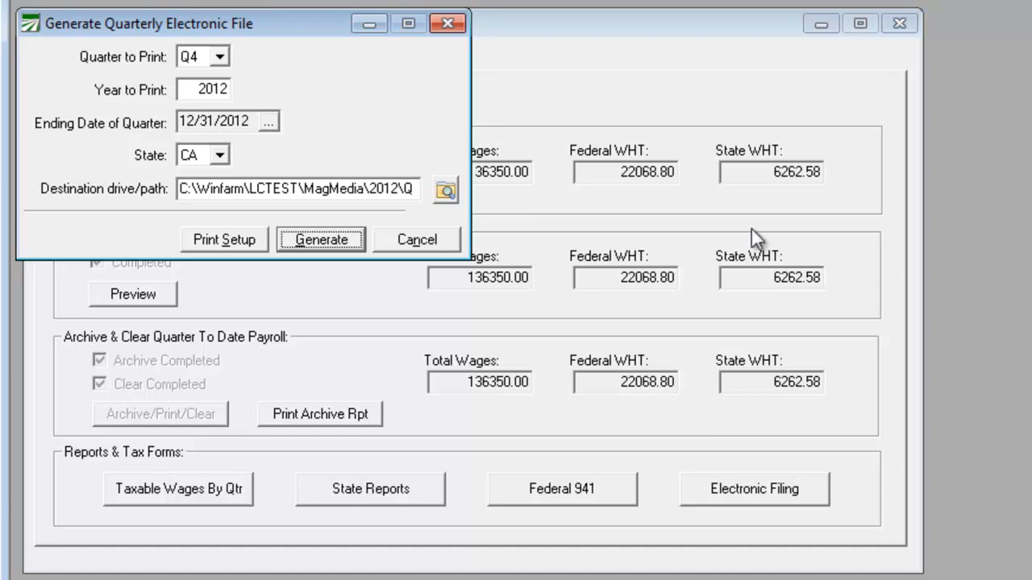
left_click(447, 25)
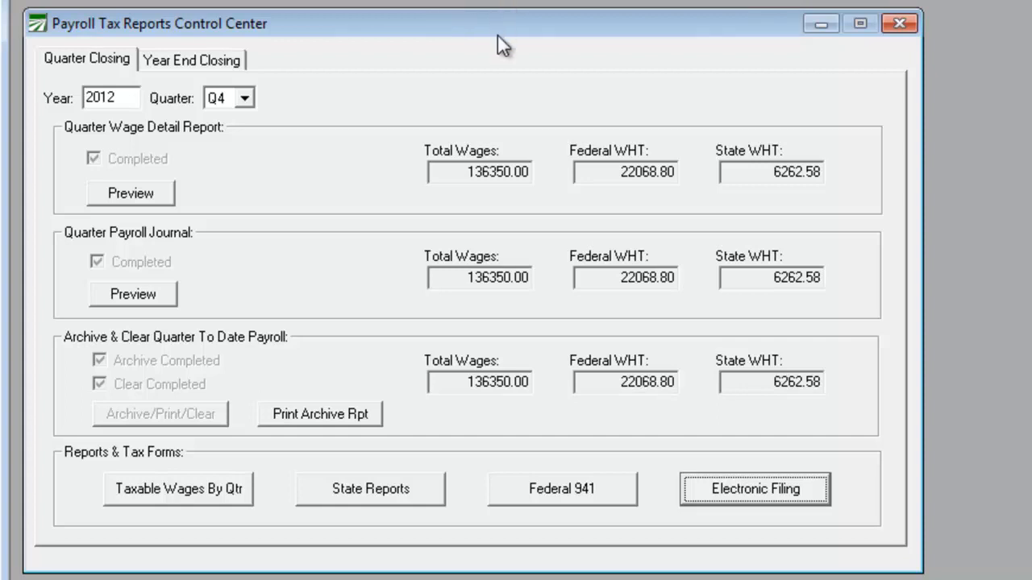
Step: Open the federal Form 941 for Q4 2012 and calculate its totals
left_click(532, 493)
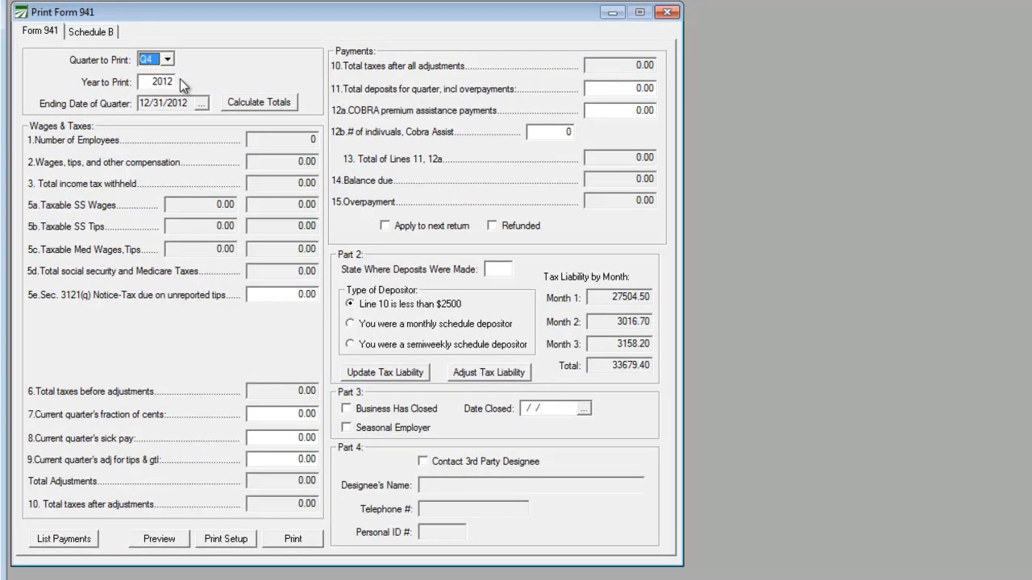
left_click(246, 102)
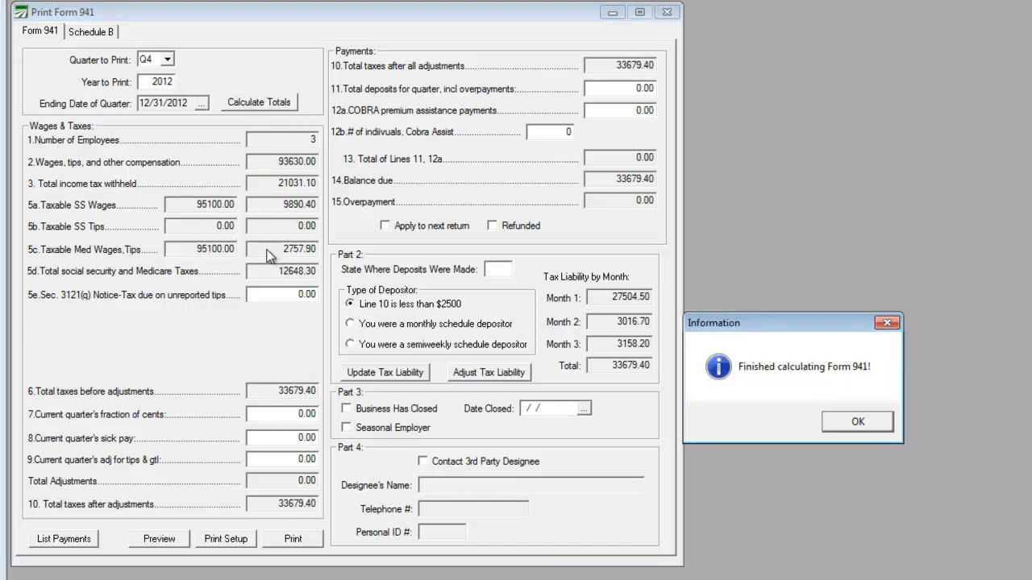
left_click(861, 424)
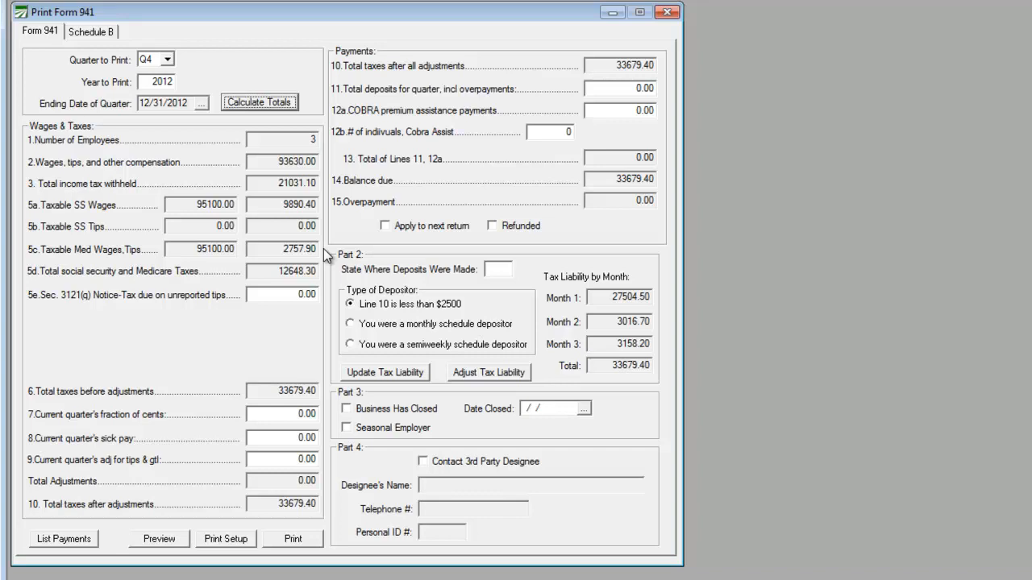
Step: List the Form 941 payments to the Internal Revenue Service with the ending date extended to 1/15/2013
left_click(53, 540)
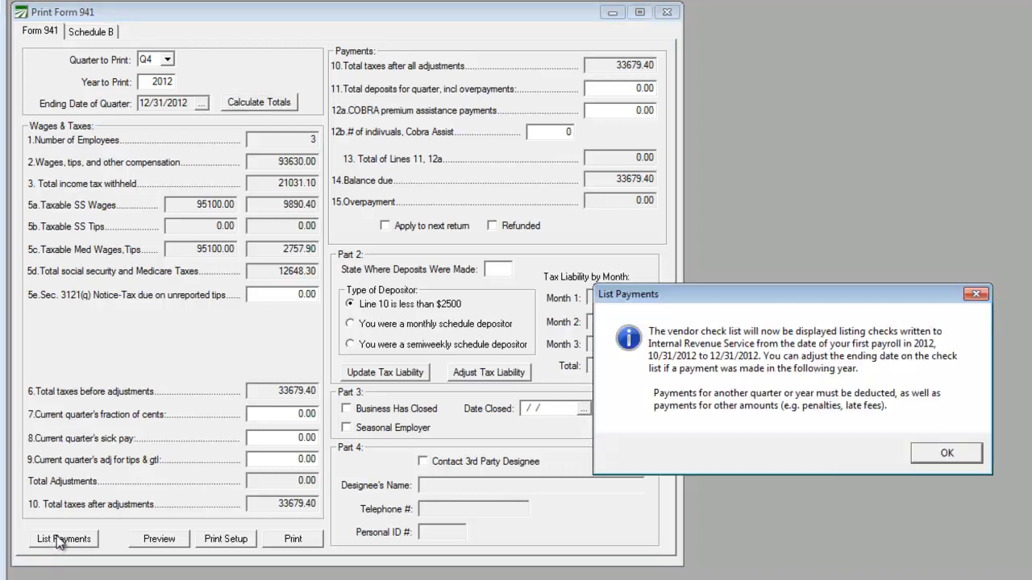
left_click(946, 454)
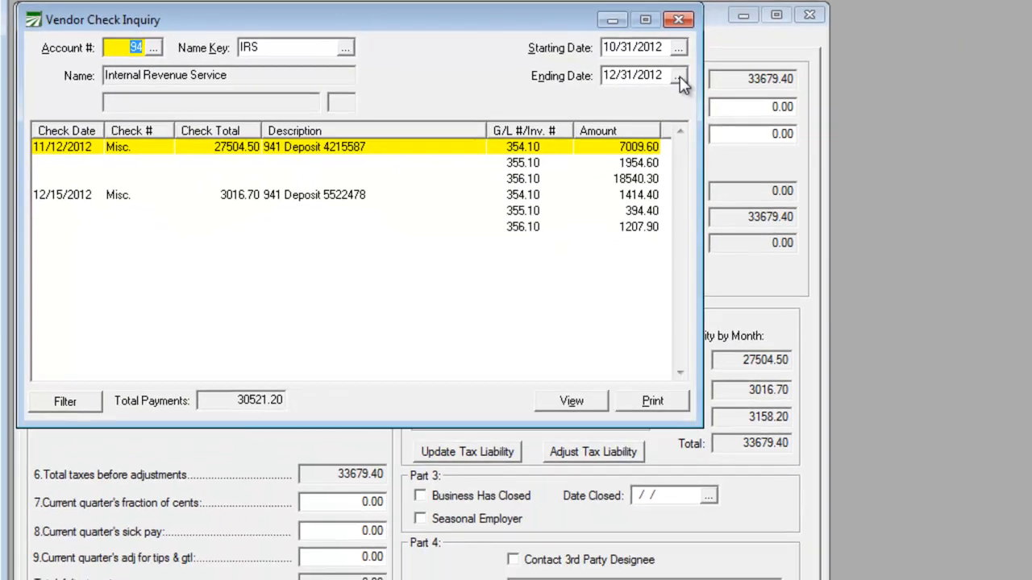
left_click(886, 98)
left_click(905, 186)
double_click(728, 207)
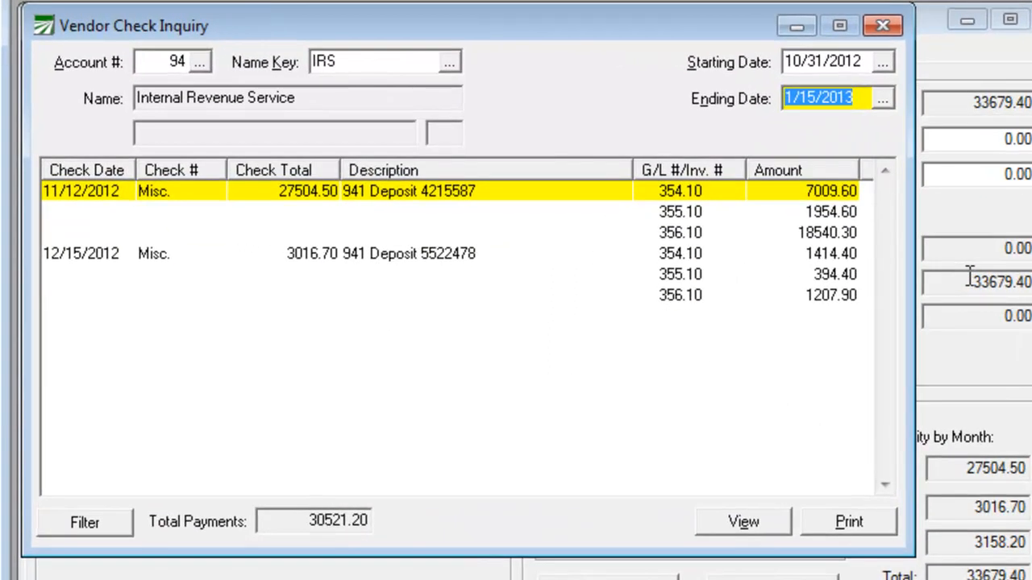
key("Tab")
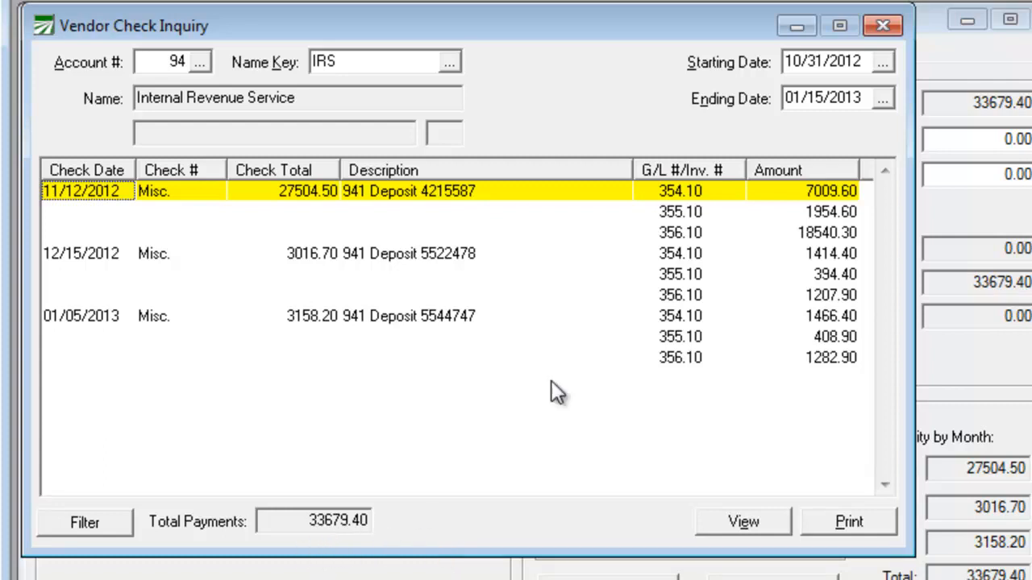
Step: Close the payment list and enter 33679.40 as the total deposits for the quarter on line 11 of Form 941
left_click(884, 27)
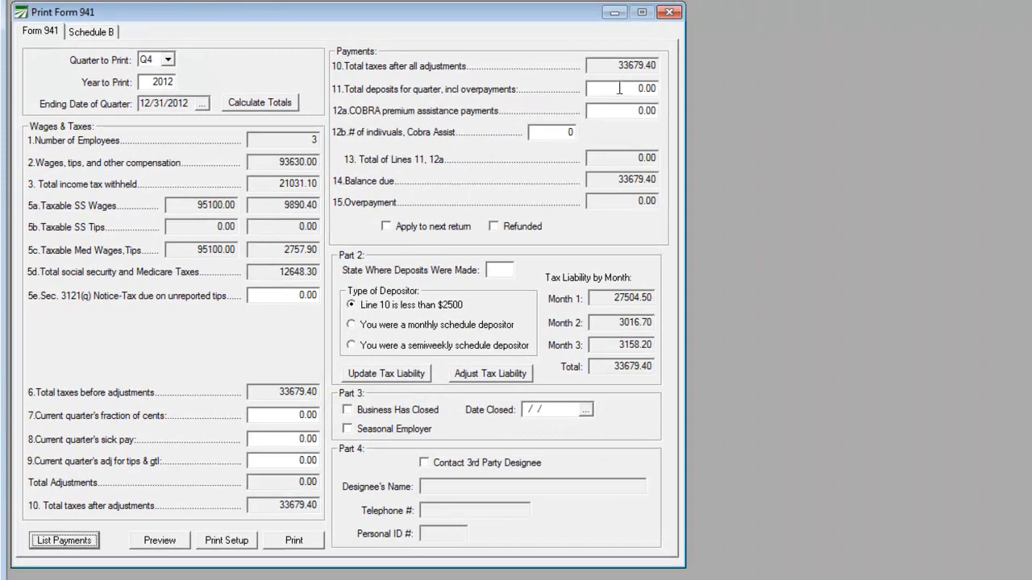
left_click(618, 89)
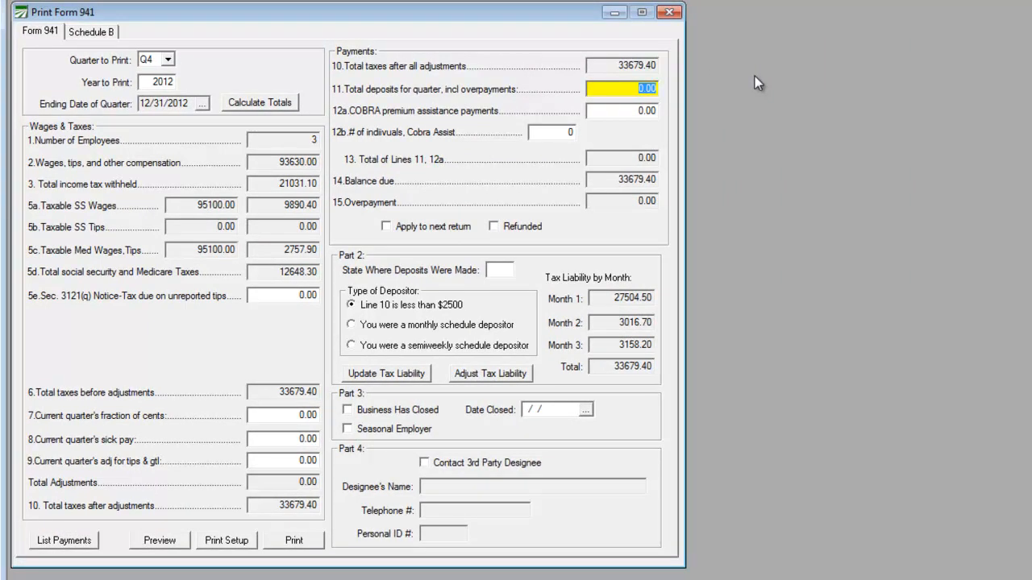
type("33679.40")
key("Tab")
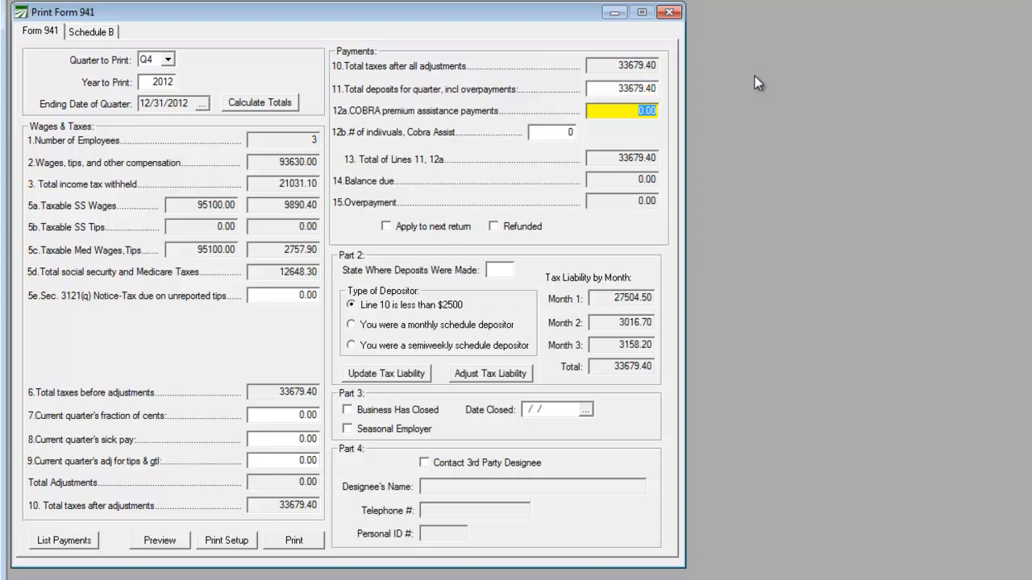
Step: Set the deposit state to CA and the depositor type to monthly schedule, and update the tax liability from the payroll journal
key("Tab")
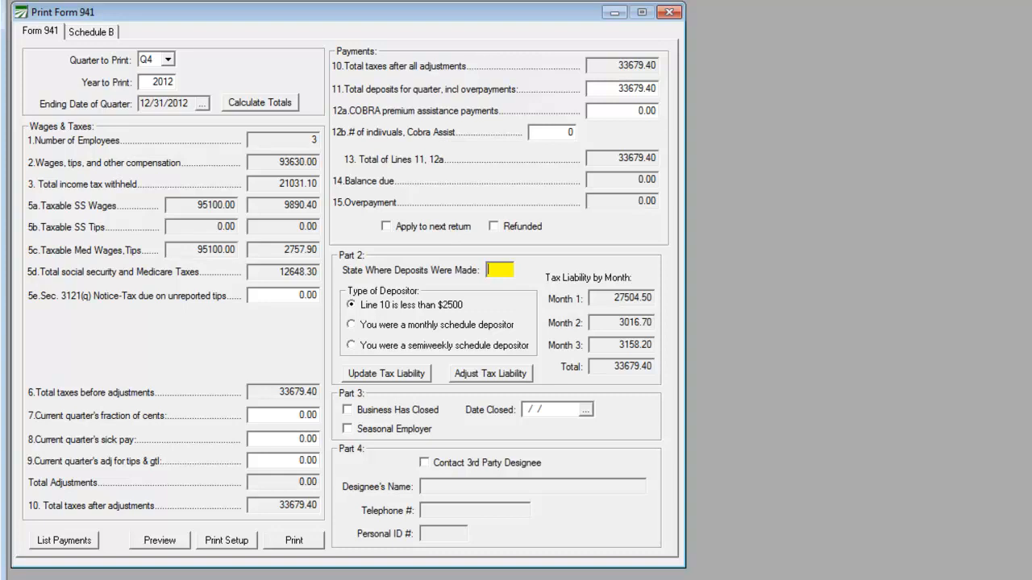
type("CA")
left_click(351, 324)
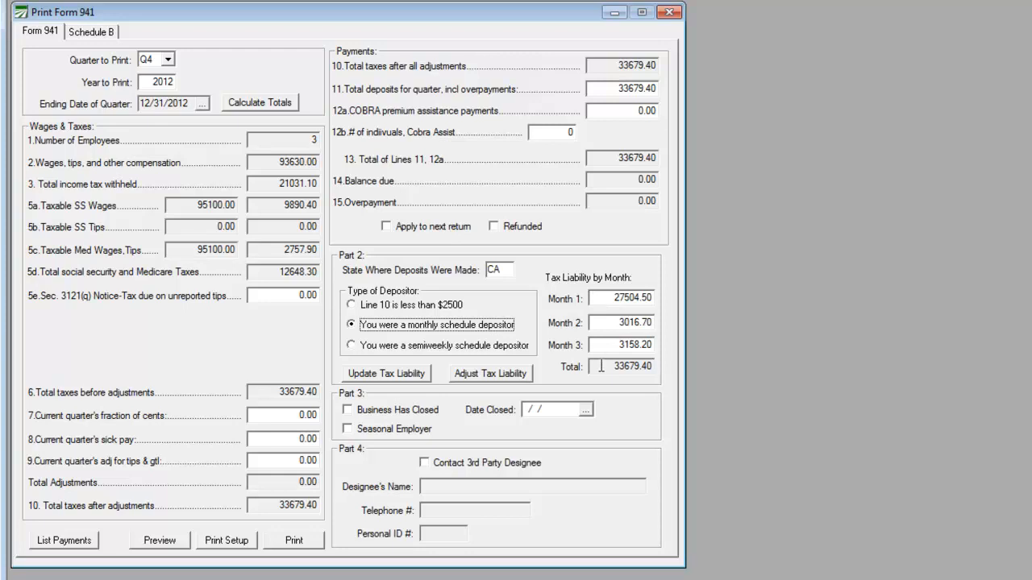
left_click(385, 375)
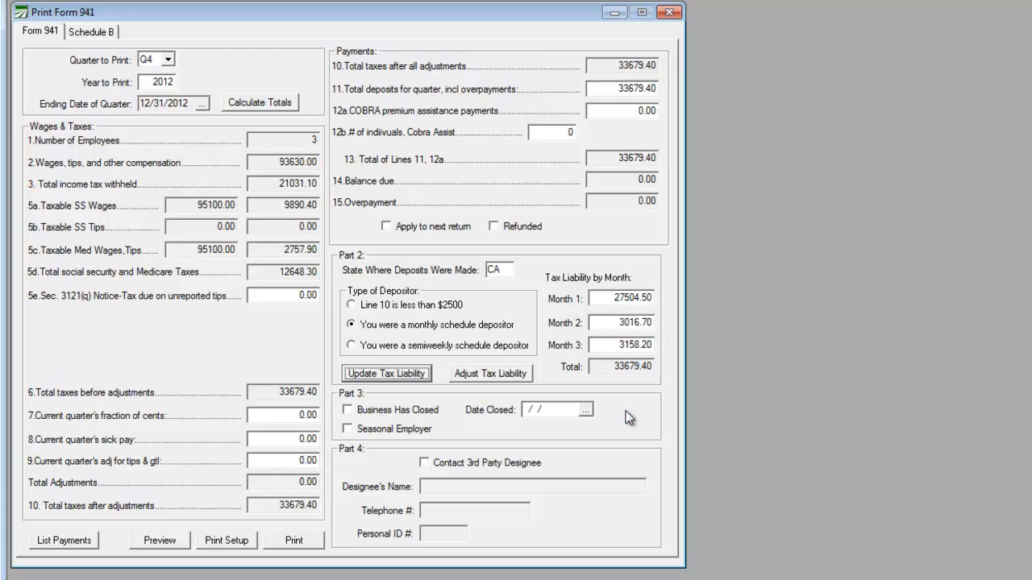
Step: Preview both pages of Form 941 with the monthly schedule selected, and close the preview
left_click(165, 542)
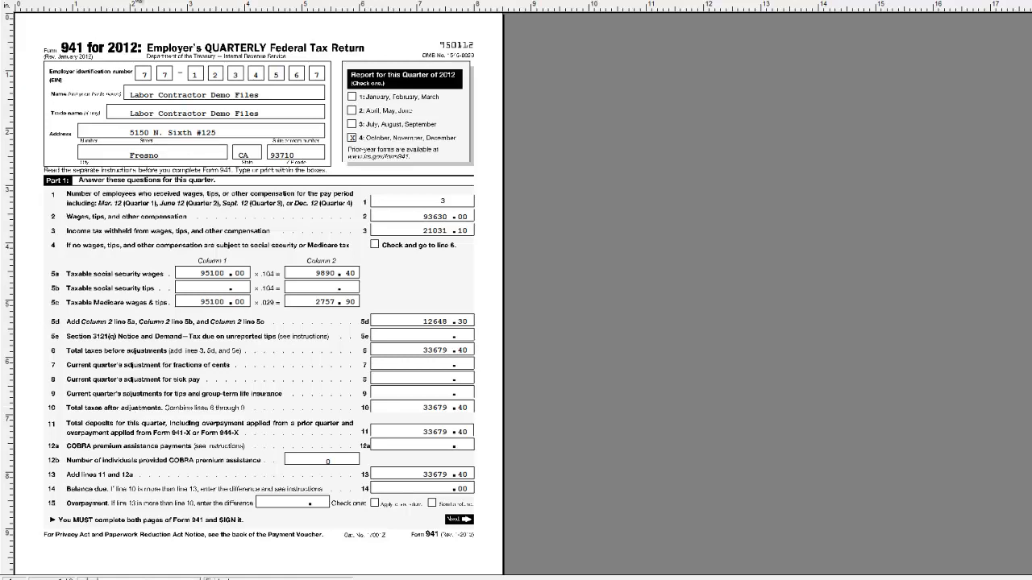
left_click(138, 1)
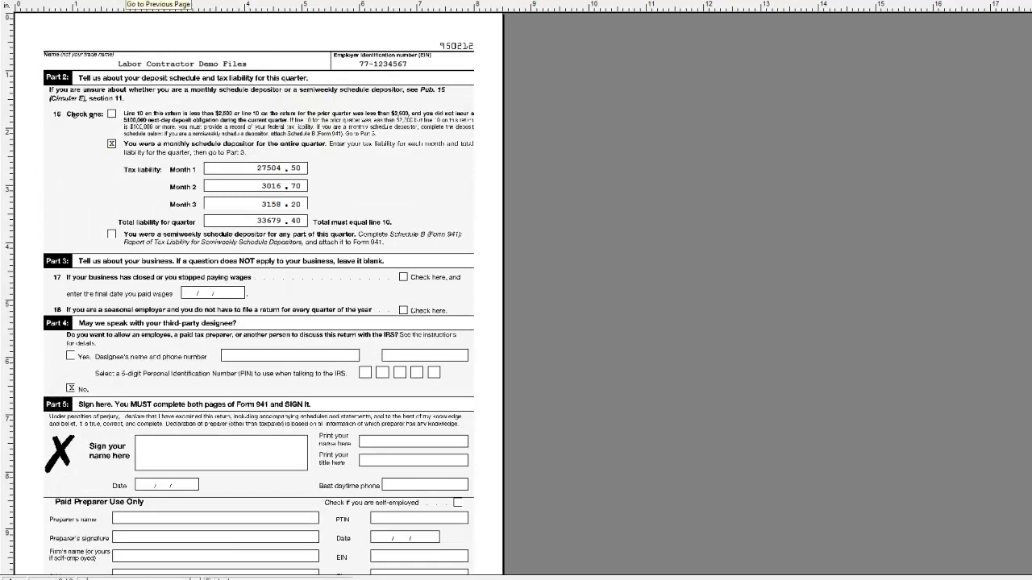
left_click(127, 2)
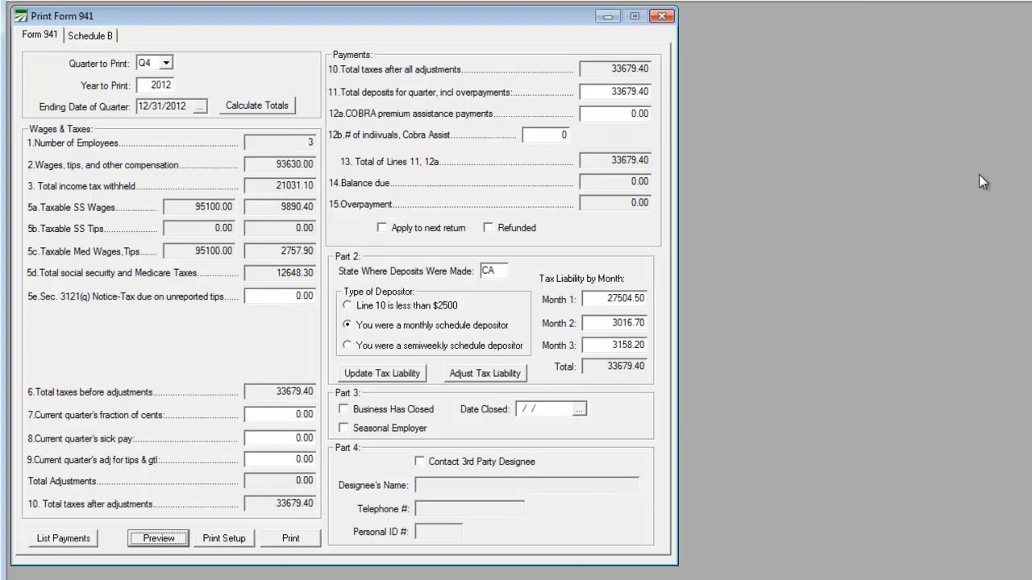
Step: Change the depositor type to semiweekly schedule, check the second page of the Form 941 preview, and close it
left_click(347, 346)
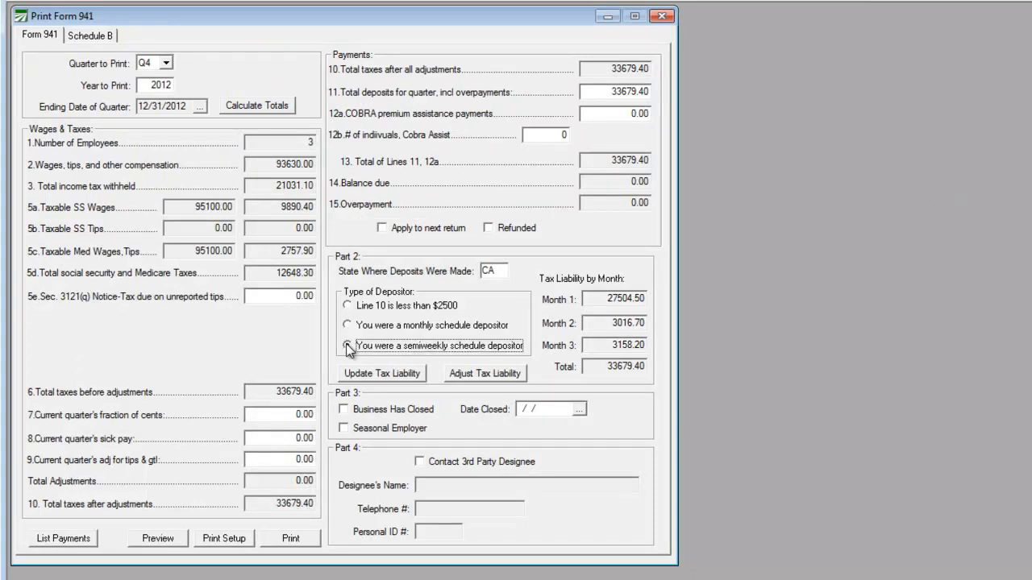
left_click(150, 541)
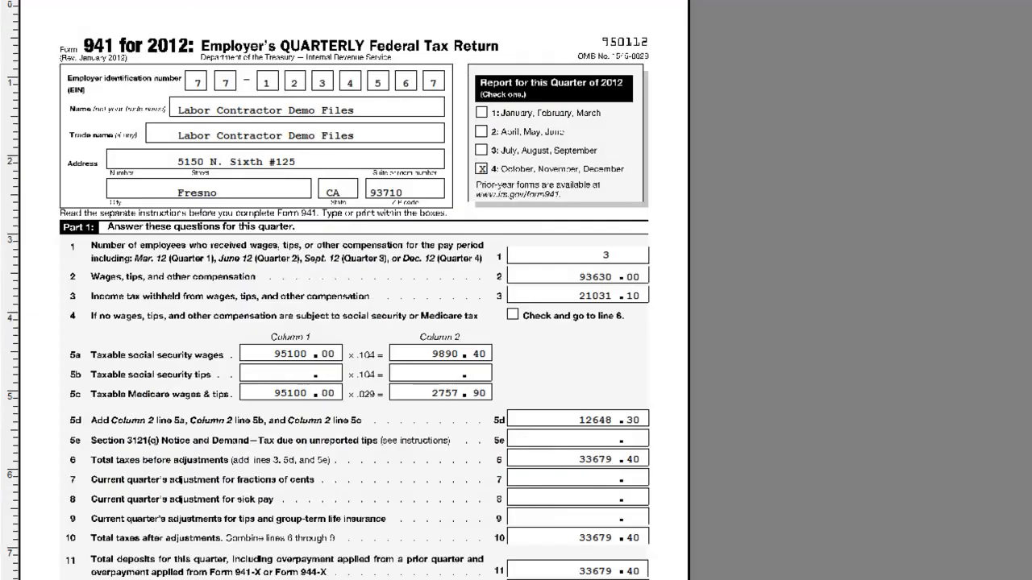
left_click(184, 2)
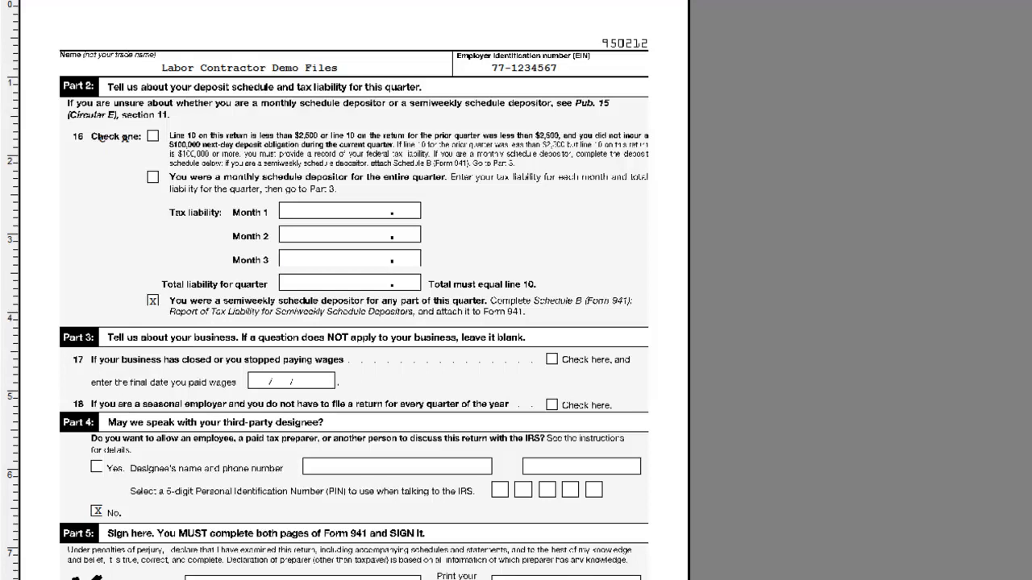
key("Escape")
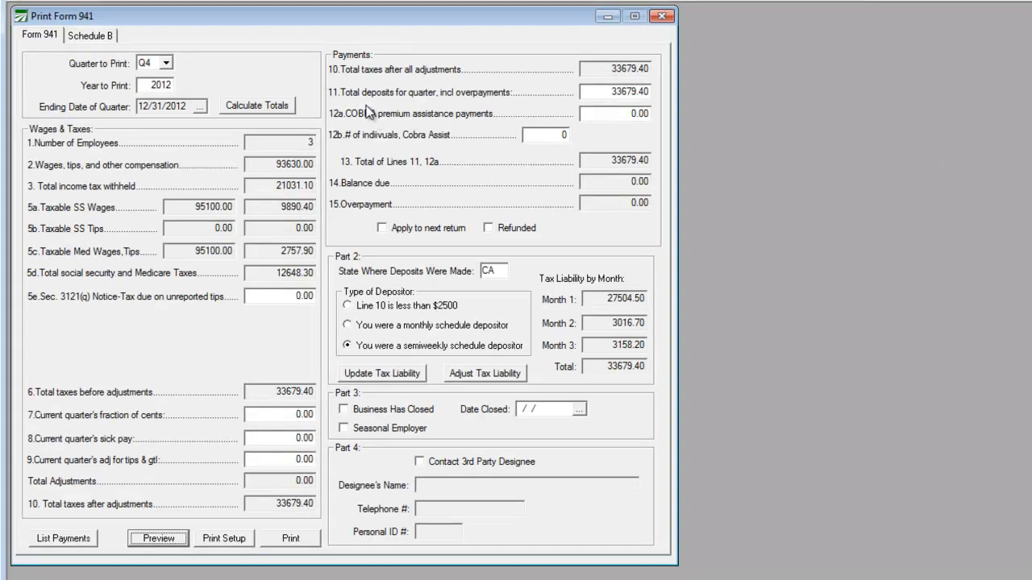
Step: Open Schedule B with the daily tax liabilities for the quarter and preview it
left_click(83, 37)
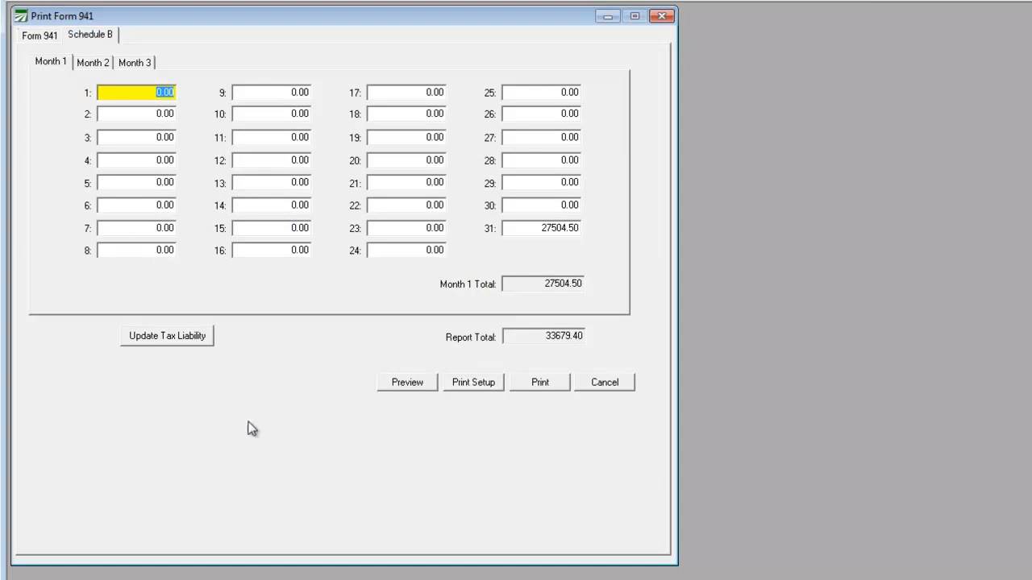
left_click(408, 384)
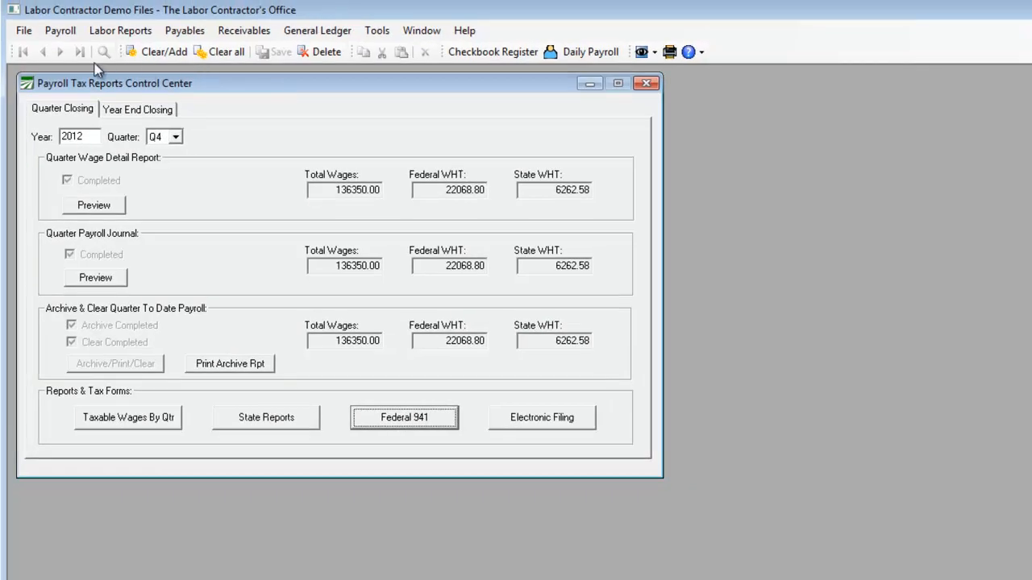
Step: Bring up the payroll program's list of quarterly tax reporting commands
left_click(61, 31)
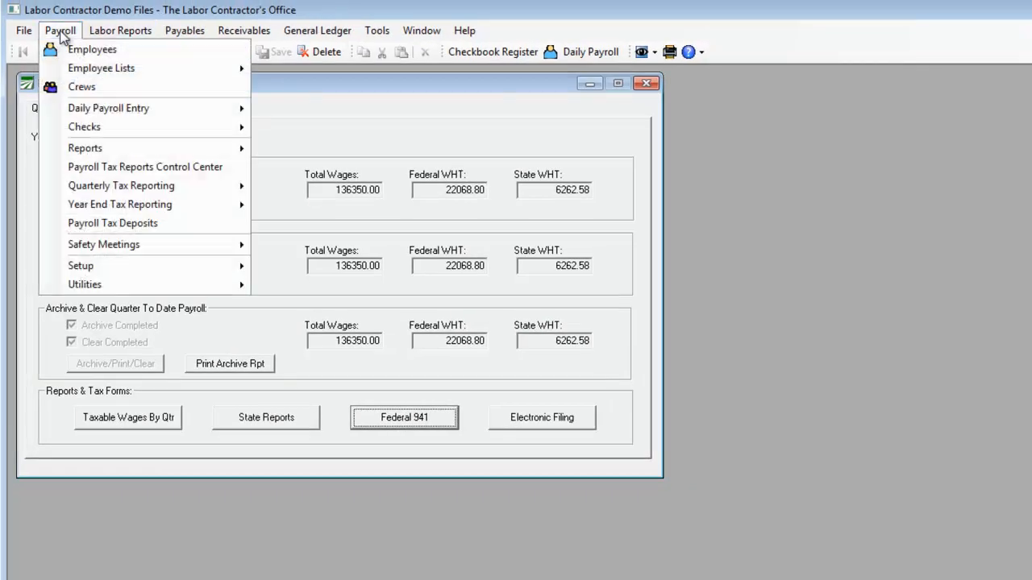
mouse_move(103, 186)
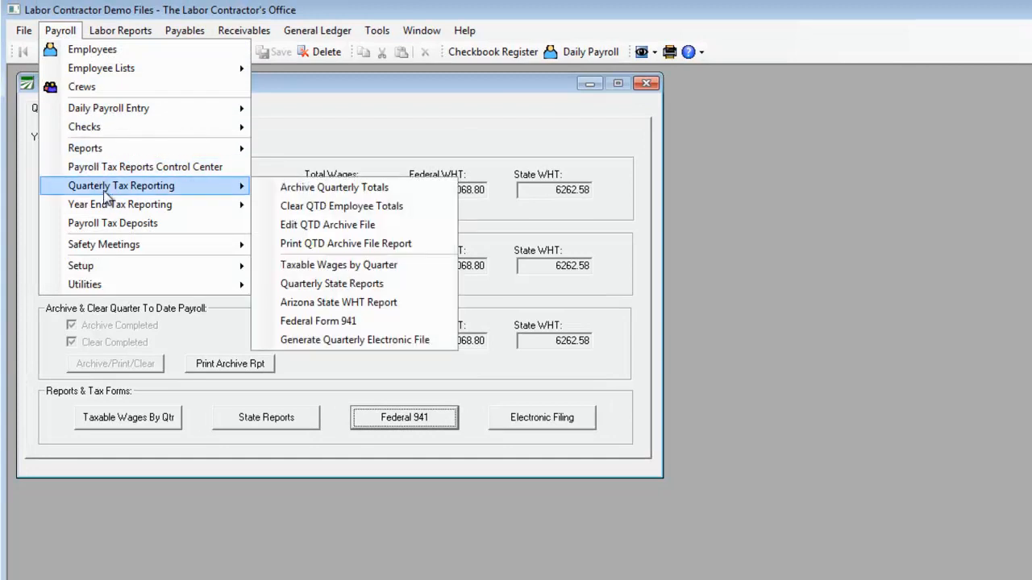